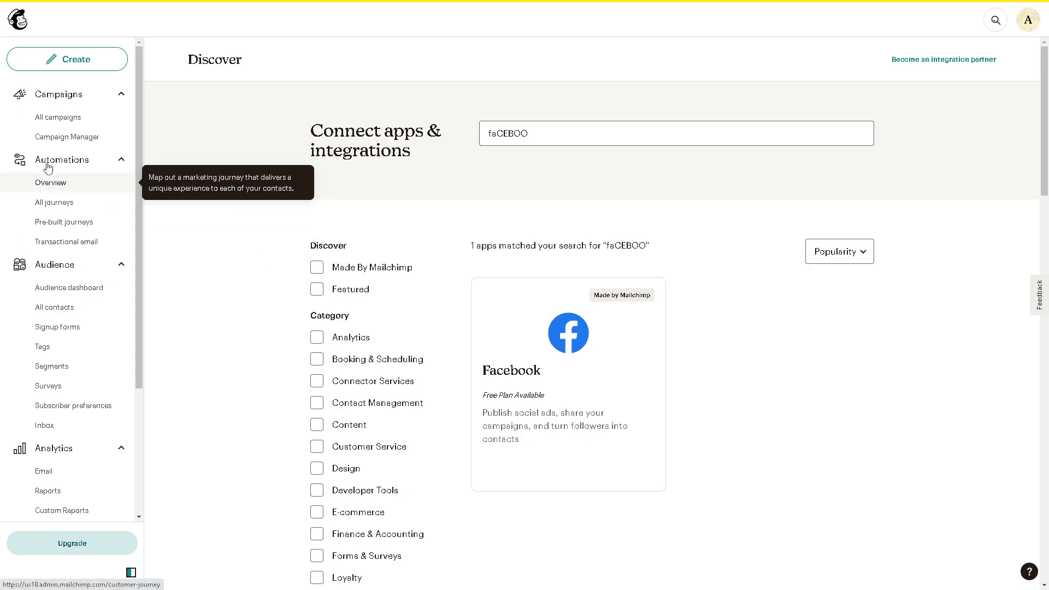
Step: Start a new regular email from the Create menu's Email options
click(85, 65)
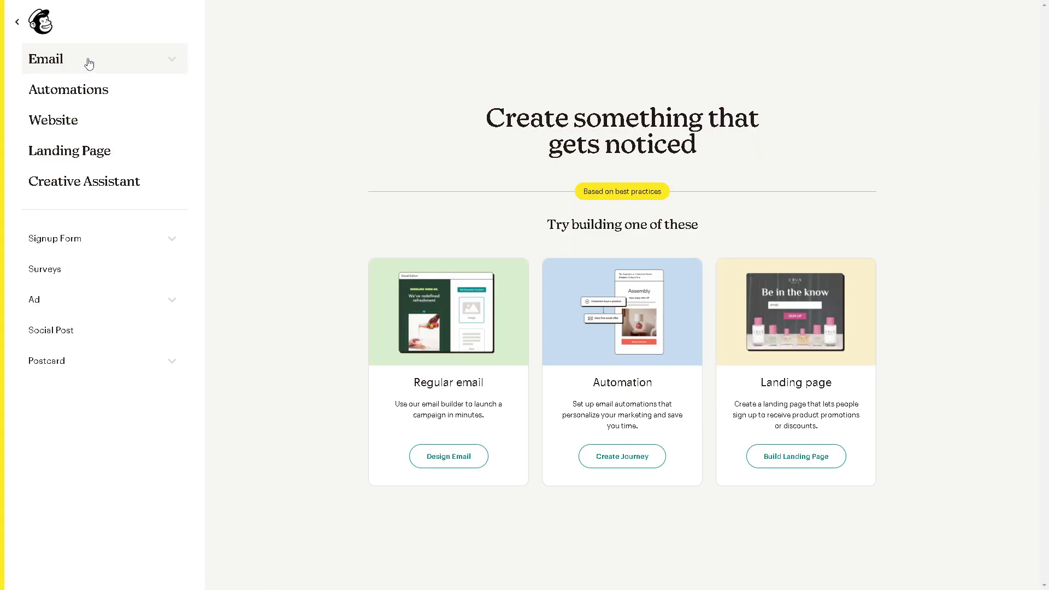
click(90, 65)
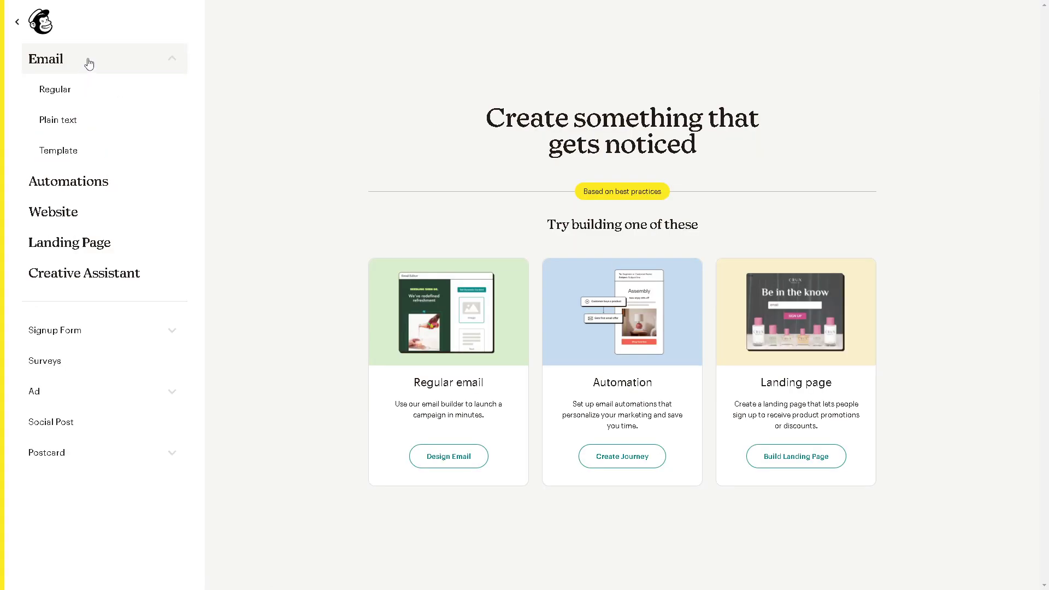
click(91, 156)
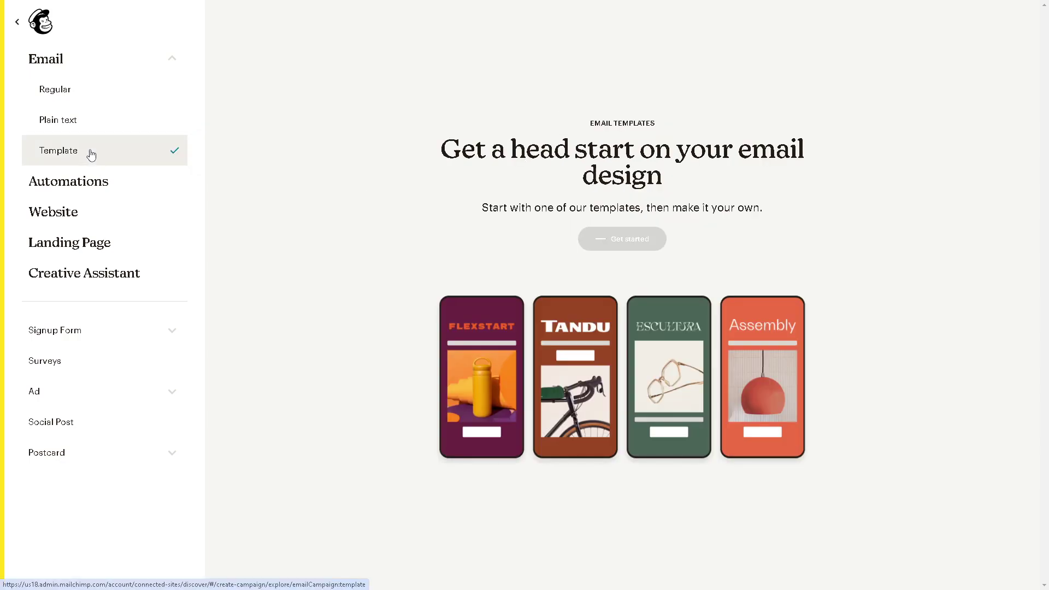
click(51, 97)
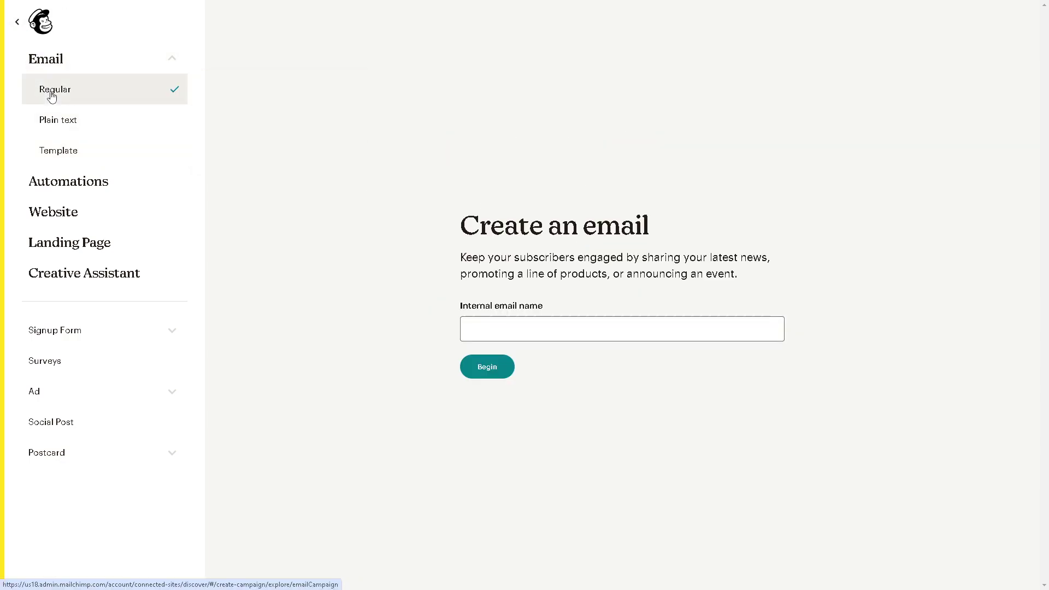
click(76, 153)
click(82, 90)
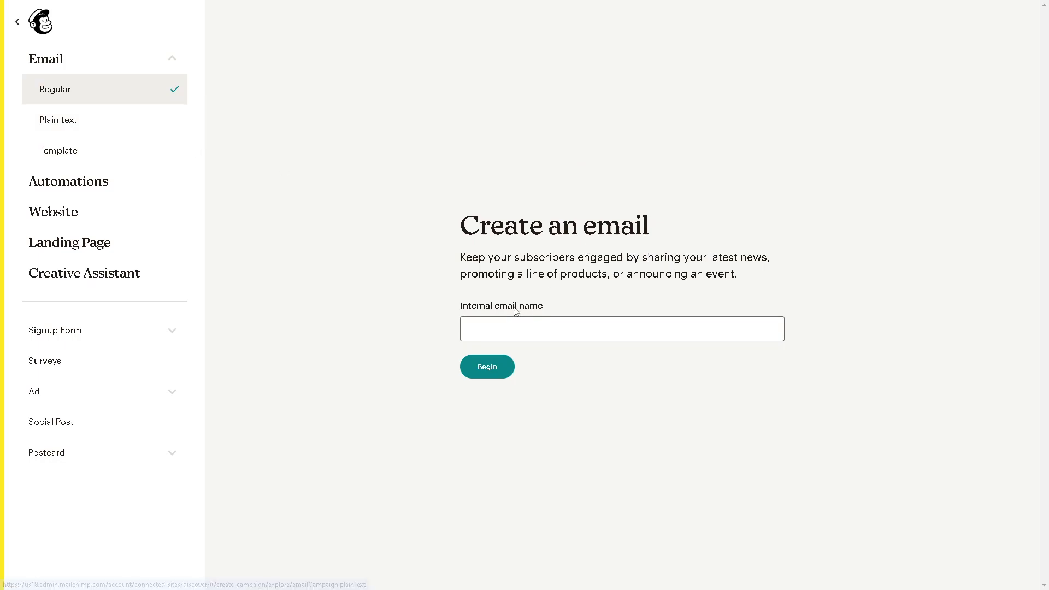
Step: Enter YES as the internal email name and begin the email
click(502, 334)
text(YES)
click(500, 369)
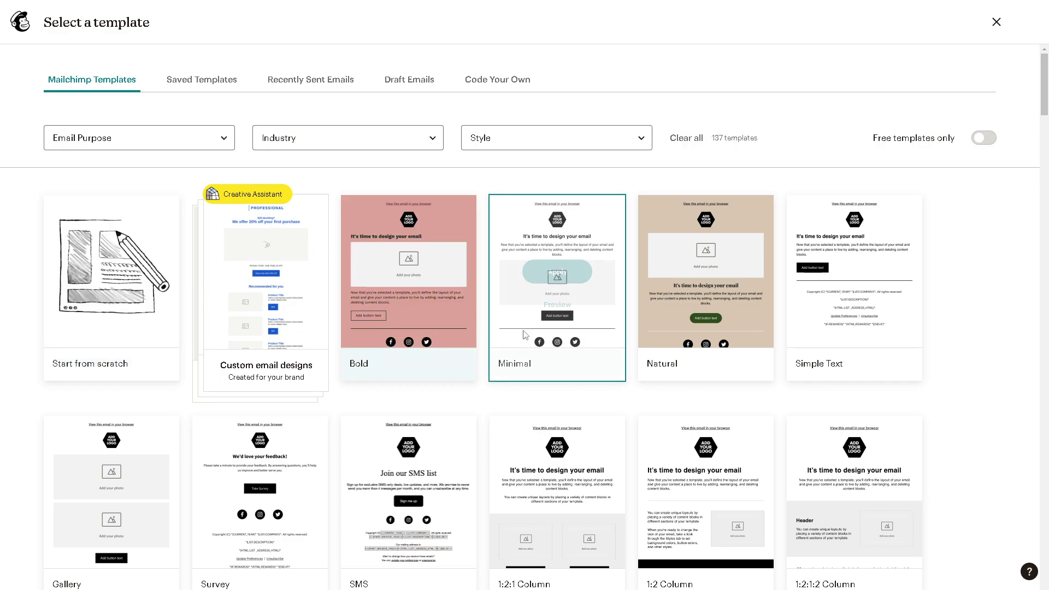
mouse_move(558, 279)
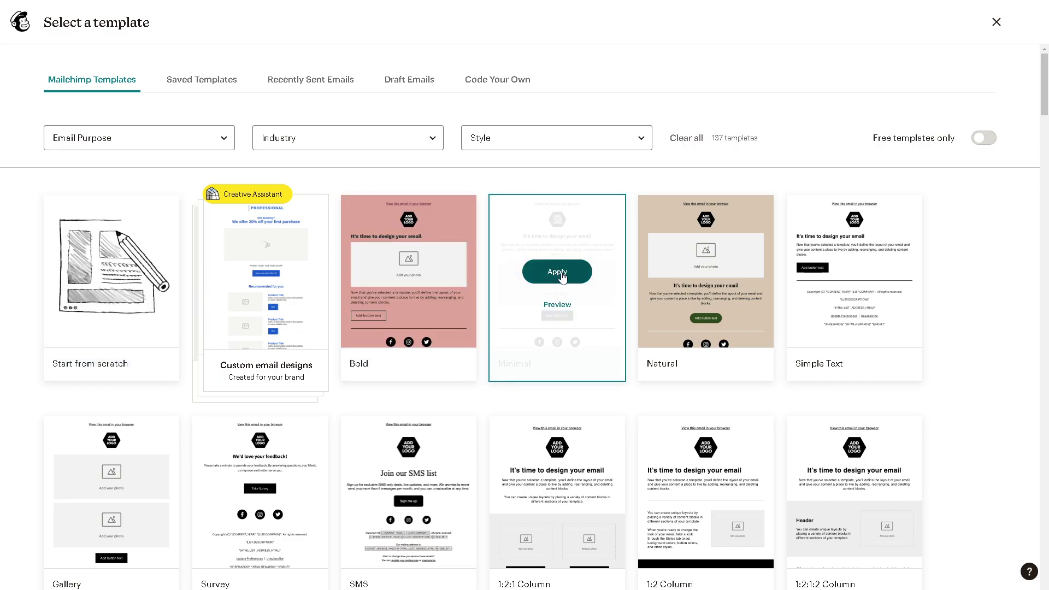
Step: Apply the Minimal design, save it as template YES, and start editing its heading block
click(561, 276)
click(555, 300)
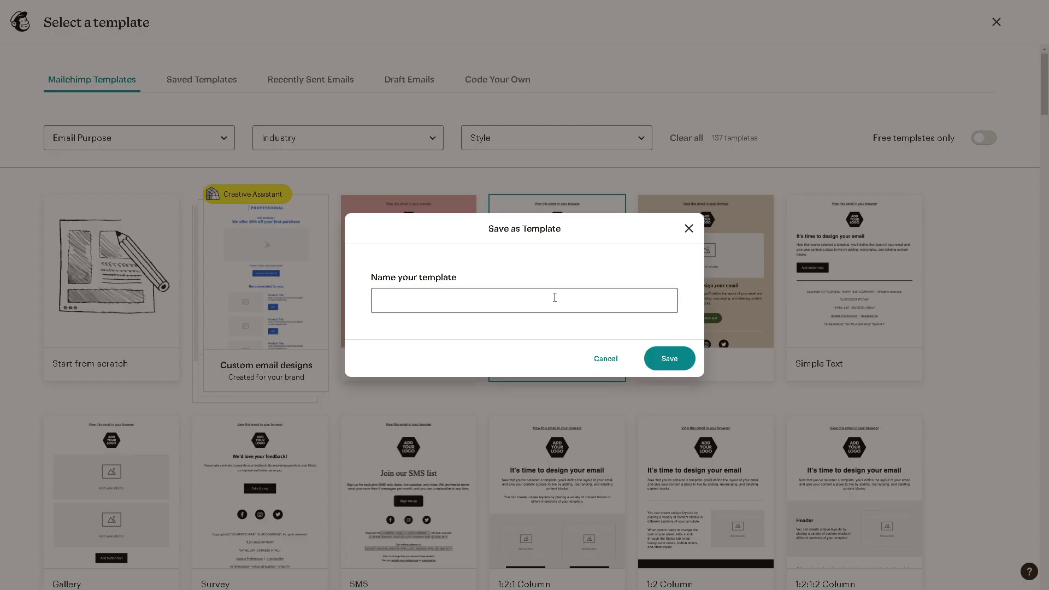
text(YES)
click(653, 359)
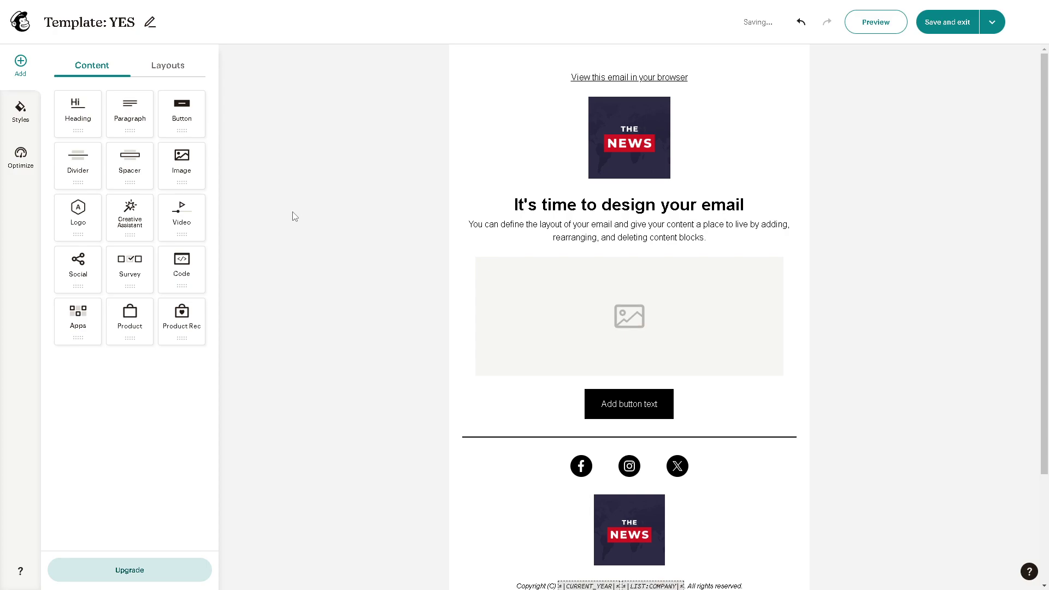
click(580, 205)
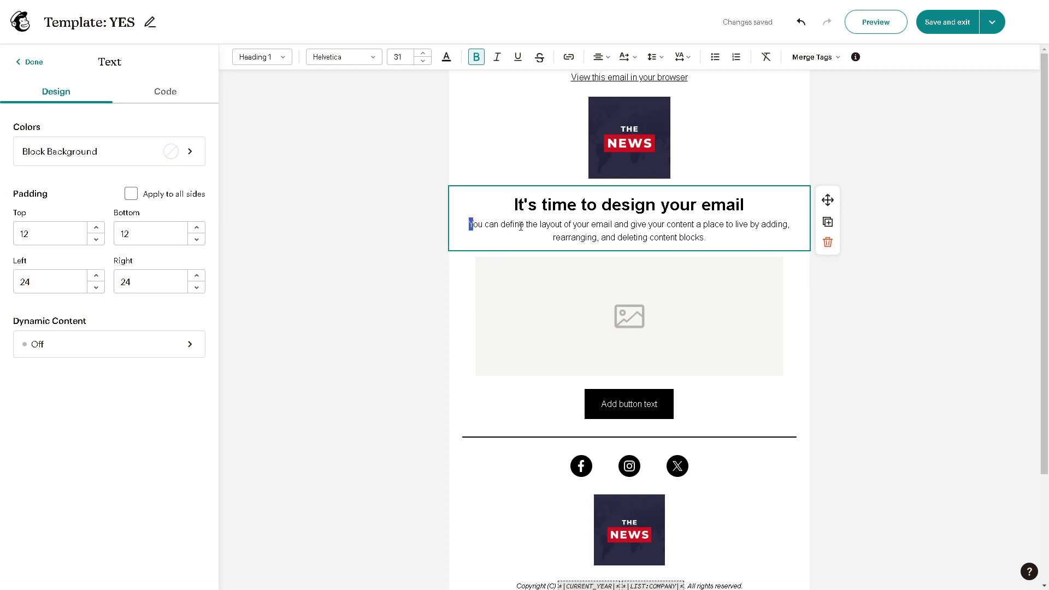
Step: Replace the placeholder body paragraph with the greeting 'Hi,' text, undoing the typed FNAME
drag(469, 224, 716, 244)
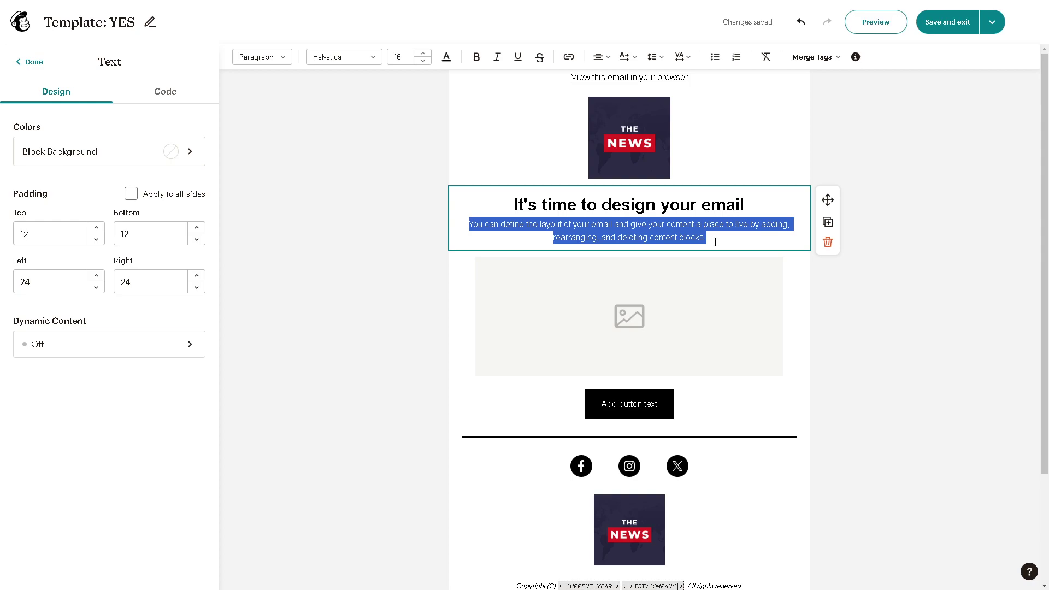
text(Hi, )
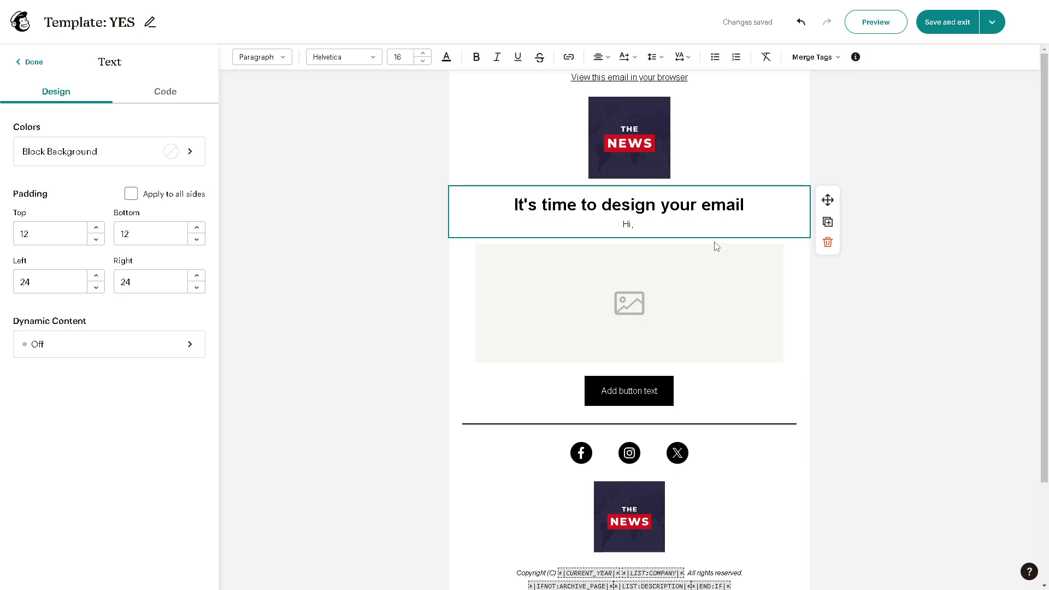
text(FNAME)
key(ctrl+z)
text(HUnt g)
Step: Insert the Email Address merge tag *|EMAIL|* after 'Hi,'
click(810, 59)
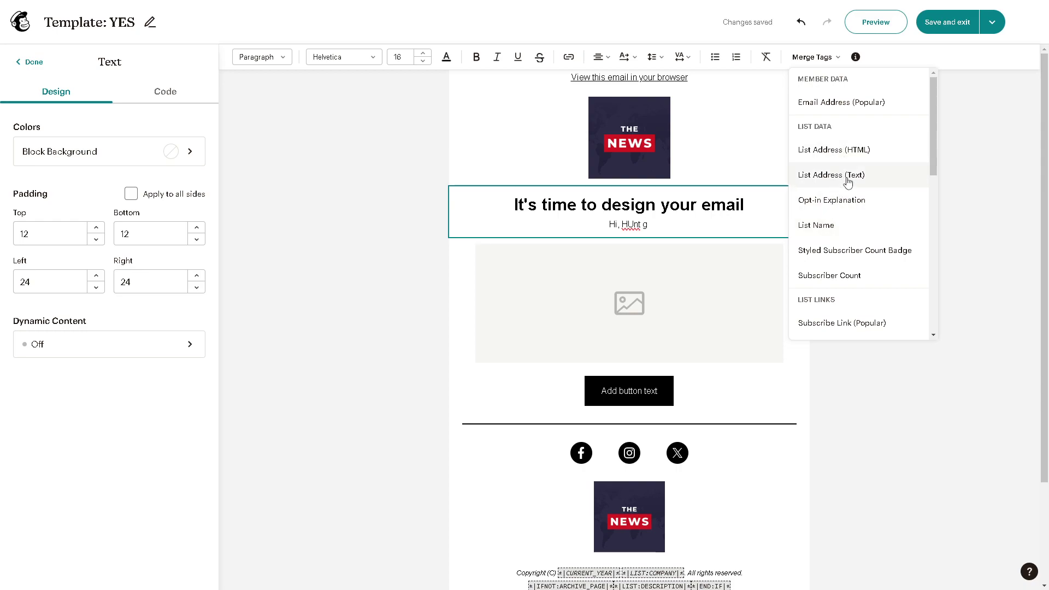
scroll(849, 211, down, 2)
scroll(847, 211, down, 2)
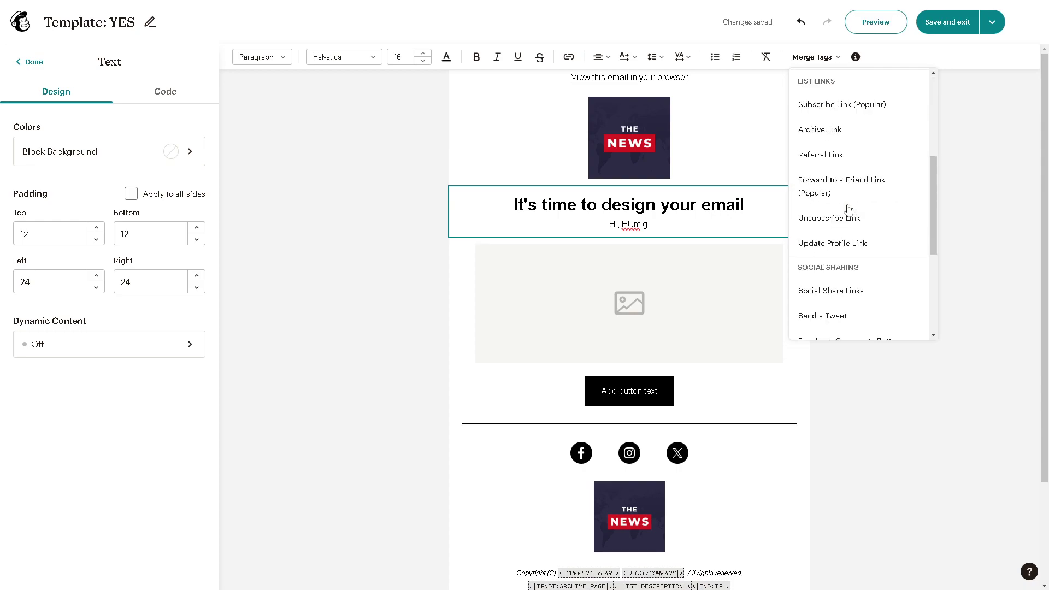
scroll(848, 210, down, 2)
scroll(848, 211, up, 4)
scroll(848, 211, up, 2)
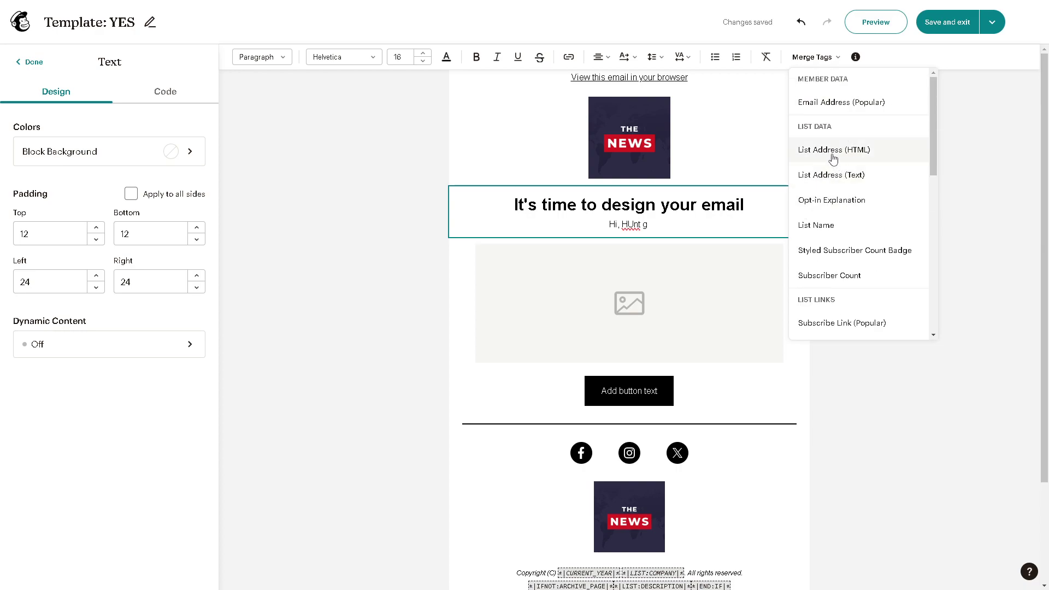
click(841, 102)
scroll(861, 205, down, 5)
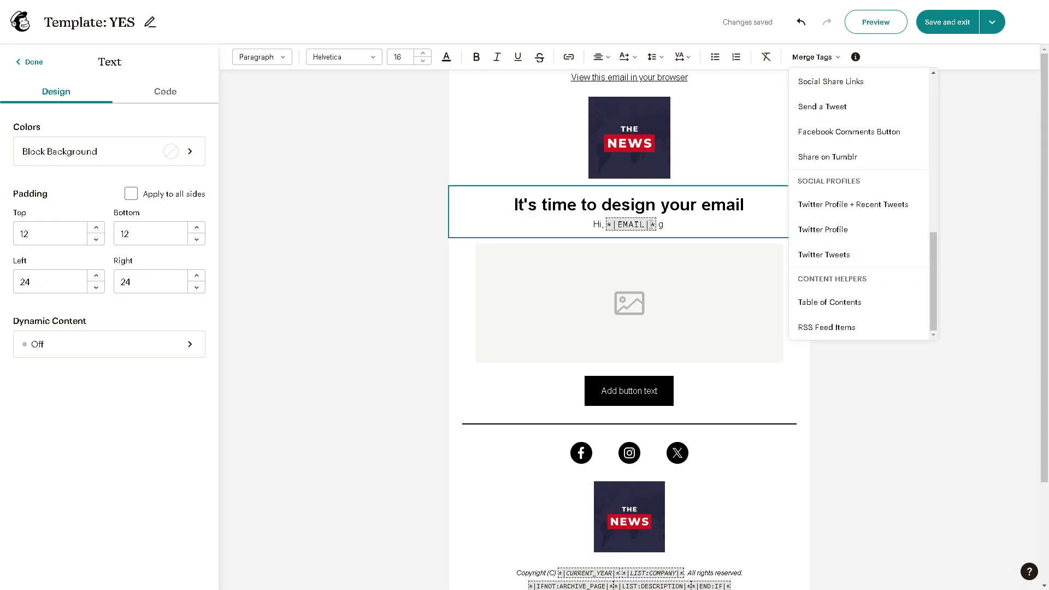
Step: Change the EMAIL tag to Andy and delete the leading asterisk and trailing g
click(633, 225)
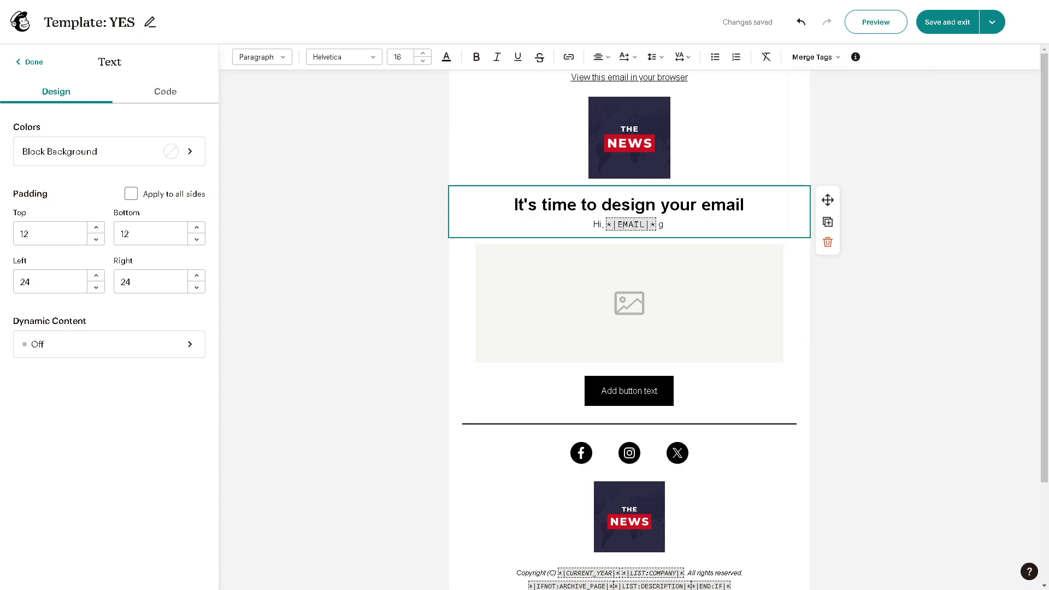
double_click(633, 224)
text(Andy)
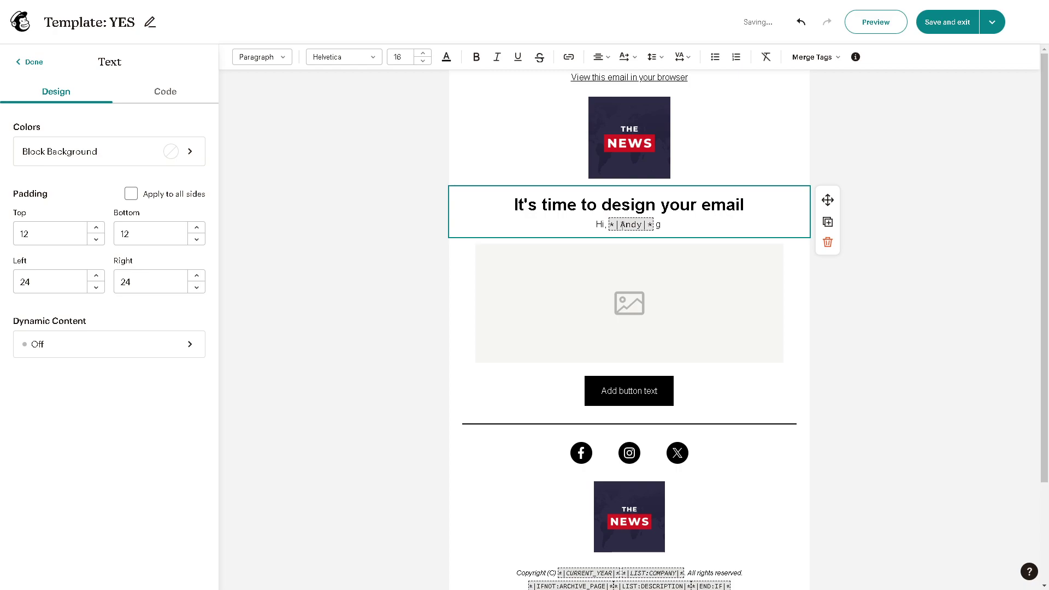
key(BackSpace)
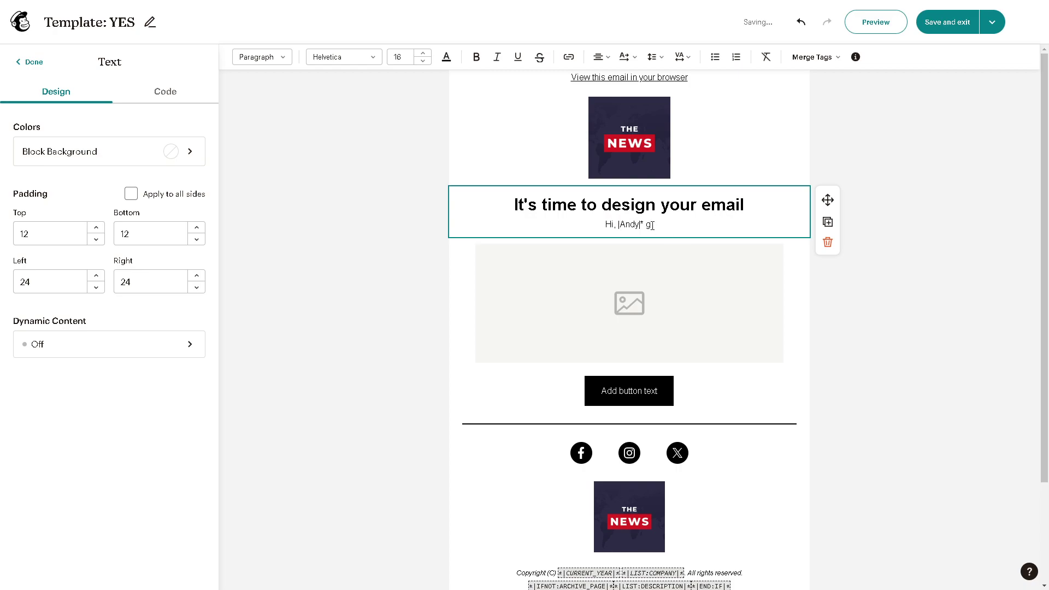
key(BackSpace)
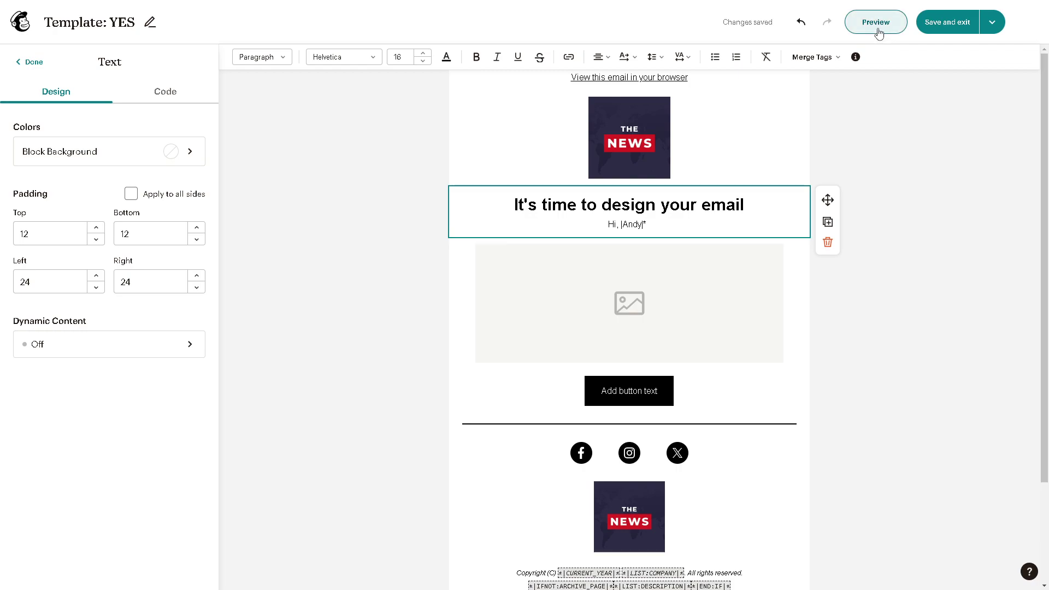
Step: Preview the template in Mobile and Inbox layouts, then return to Desktop
click(879, 32)
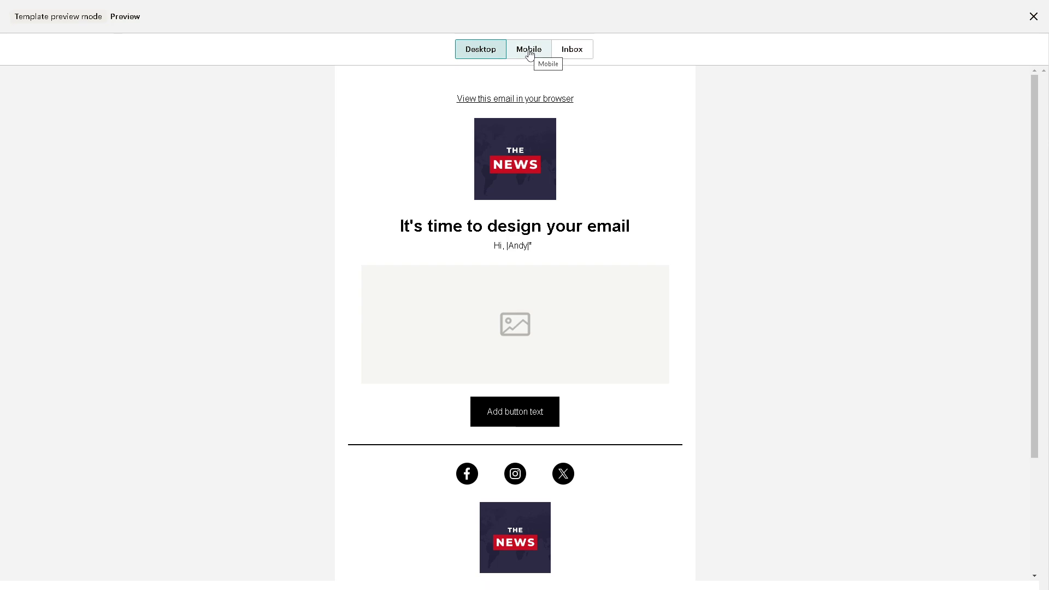
click(529, 52)
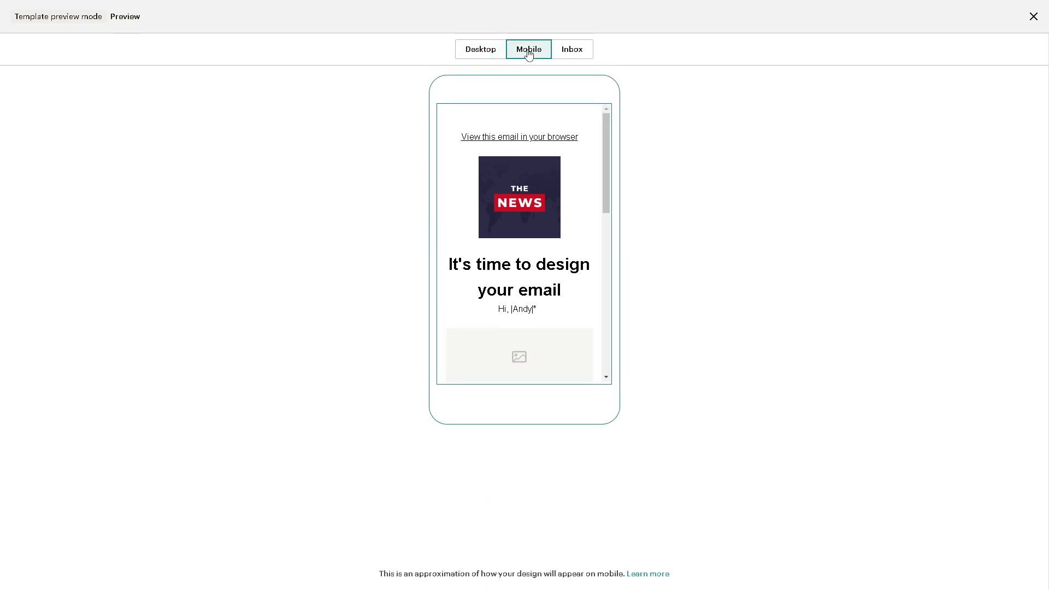
click(579, 52)
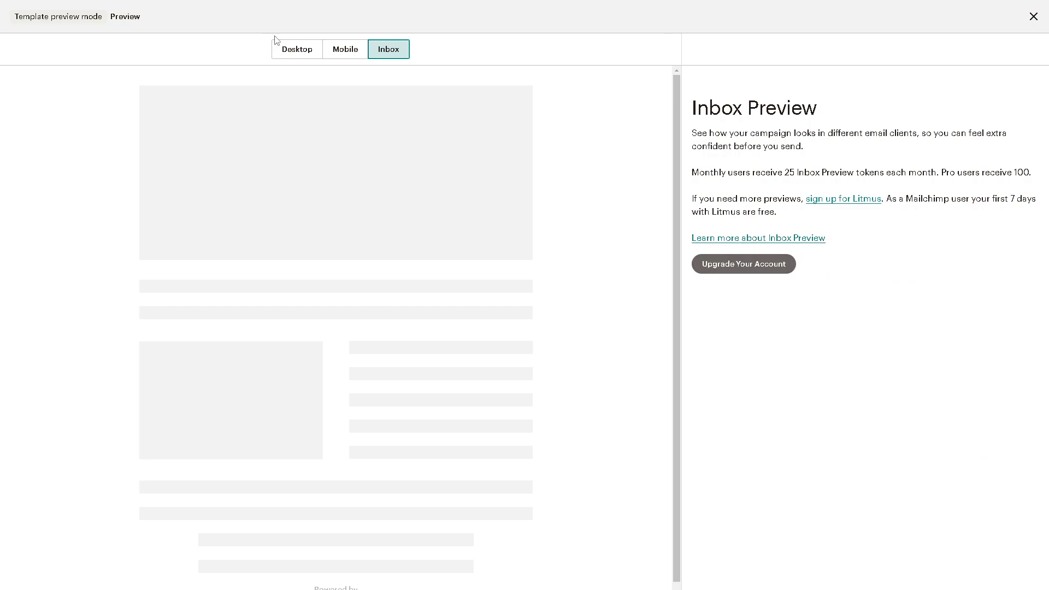
click(290, 56)
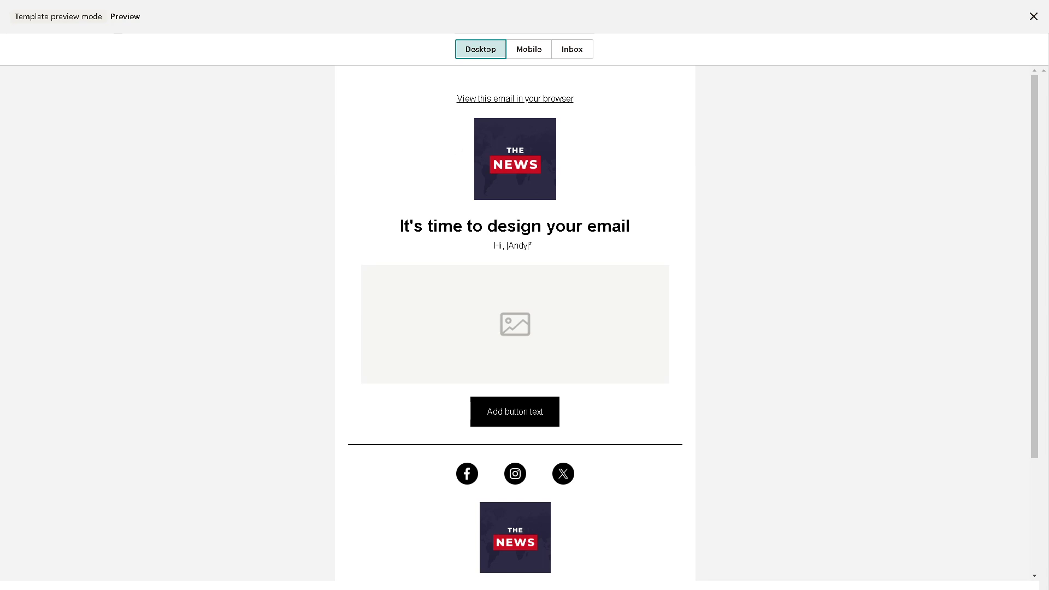